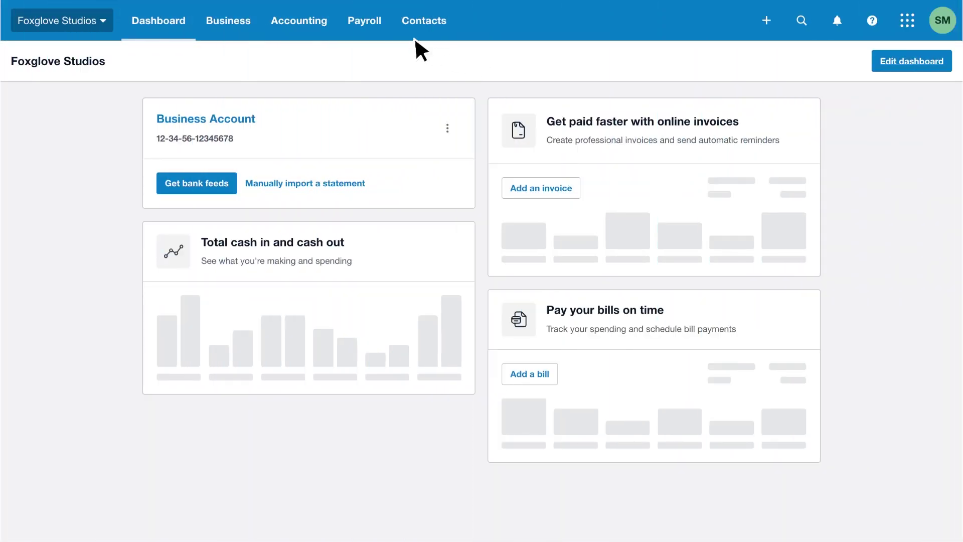
Open Payroll settings' Pay Items to show the Earnings list and the Overtime Hours actions.
left_click(386, 30)
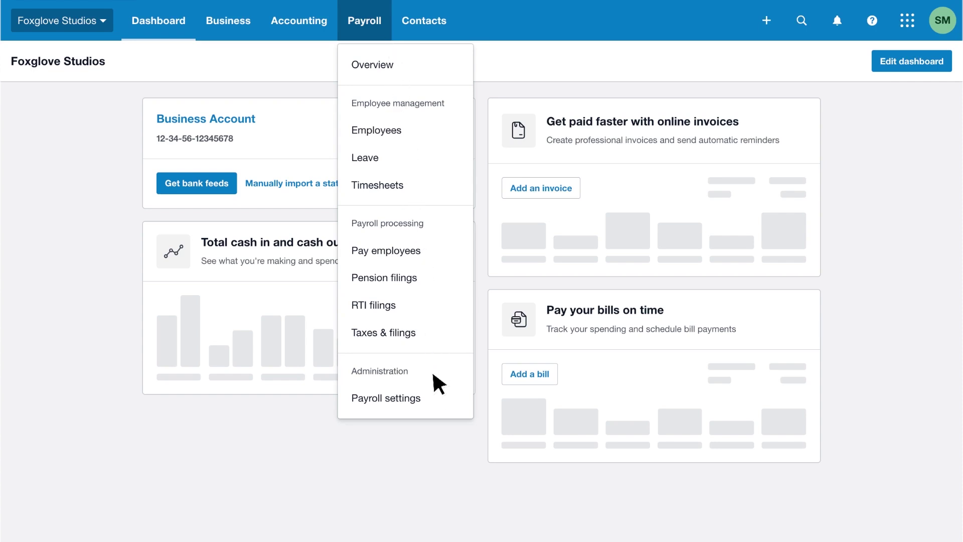
left_click(436, 398)
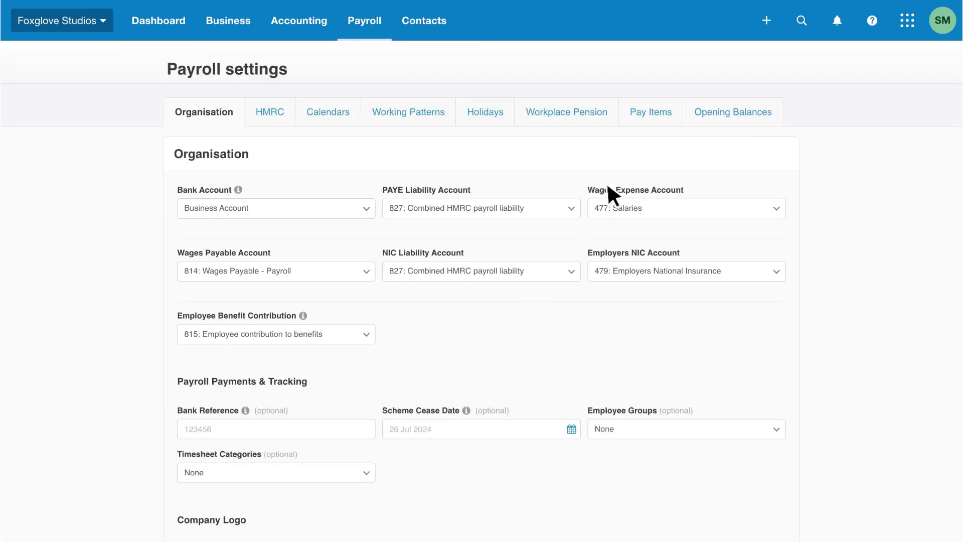
left_click(661, 116)
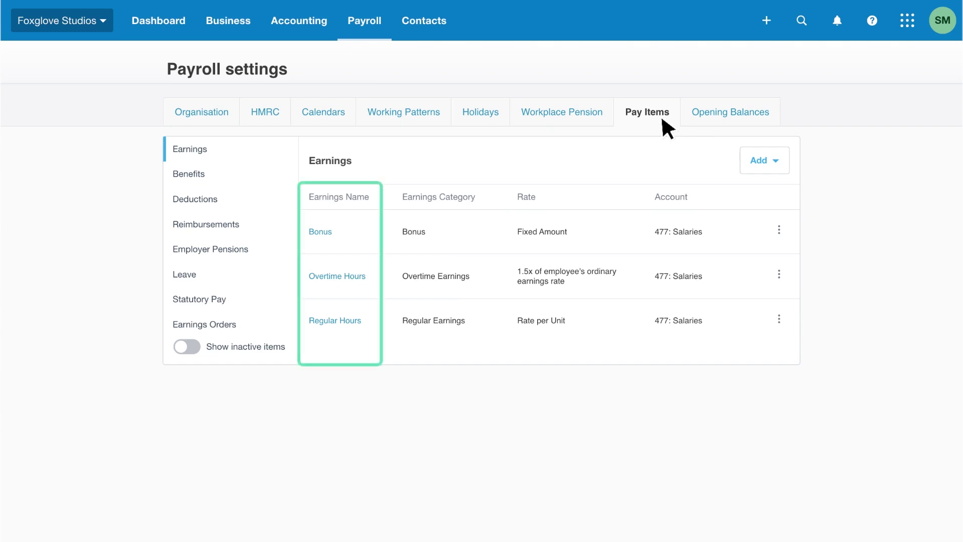
left_click(779, 275)
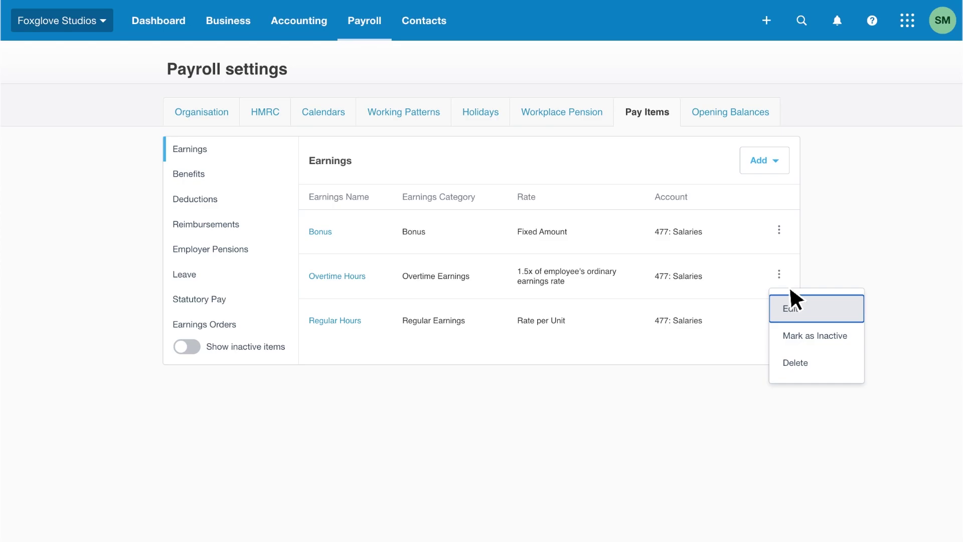
Change the Overtime Hours multiple from 1.5 to 2 times the ordinary rate and save.
left_click(807, 306)
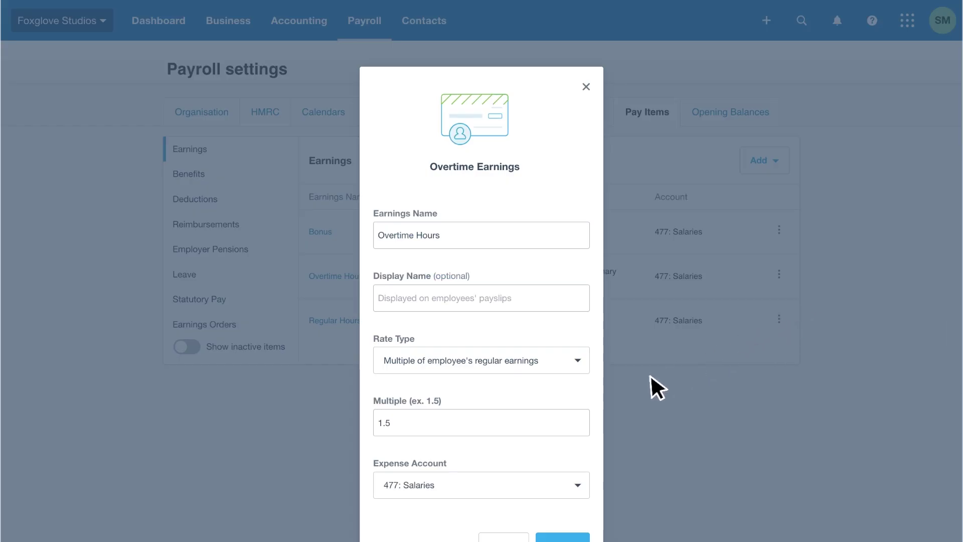
left_click(563, 426)
type("2")
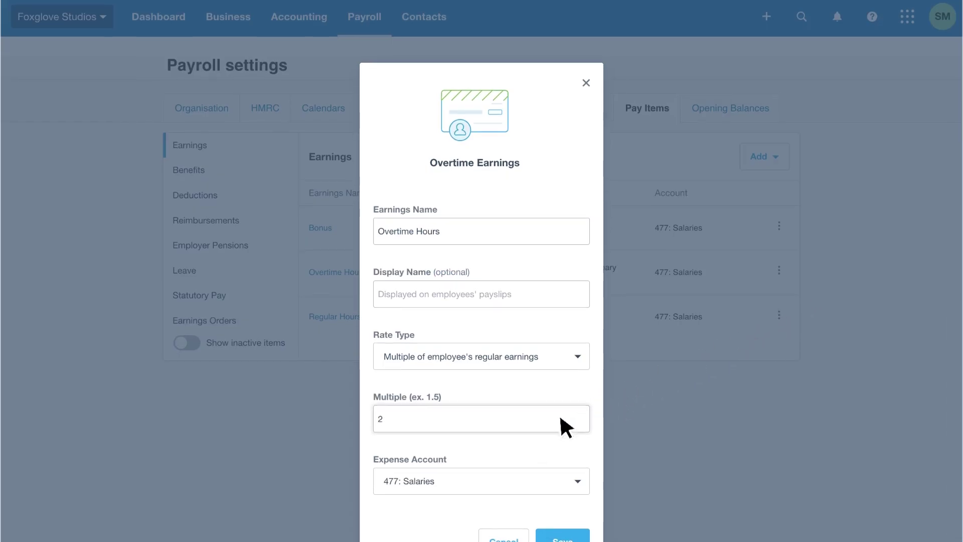
scroll(563, 427, "down", 1)
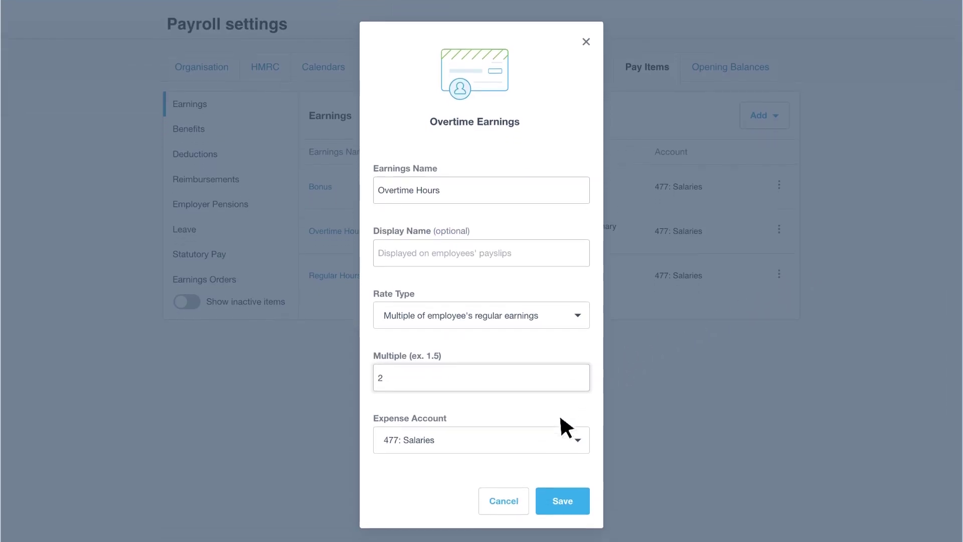
left_click(580, 504)
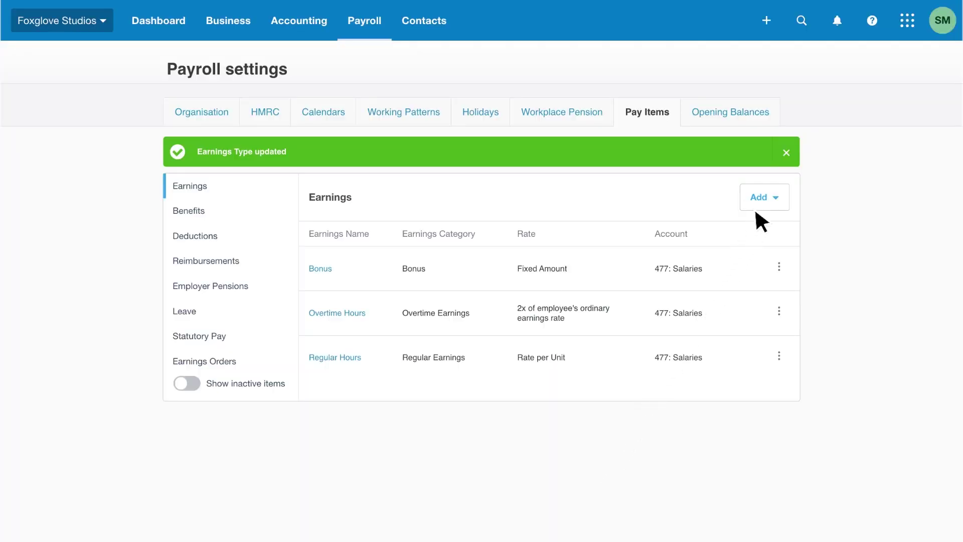
left_click(786, 152)
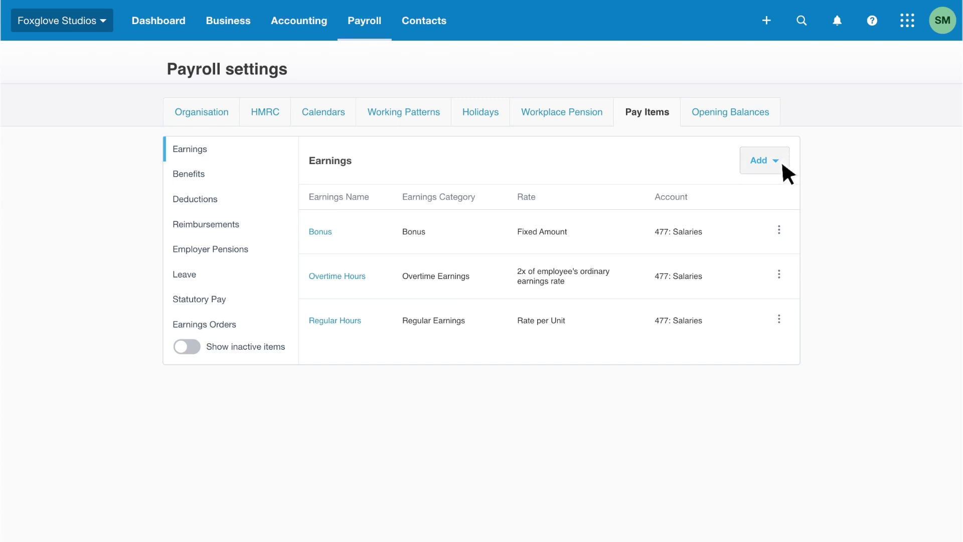
Add Regular Earnings item 'Director salary', shown as 'Salary', posting to 478: Directors' Remuneration.
left_click(780, 161)
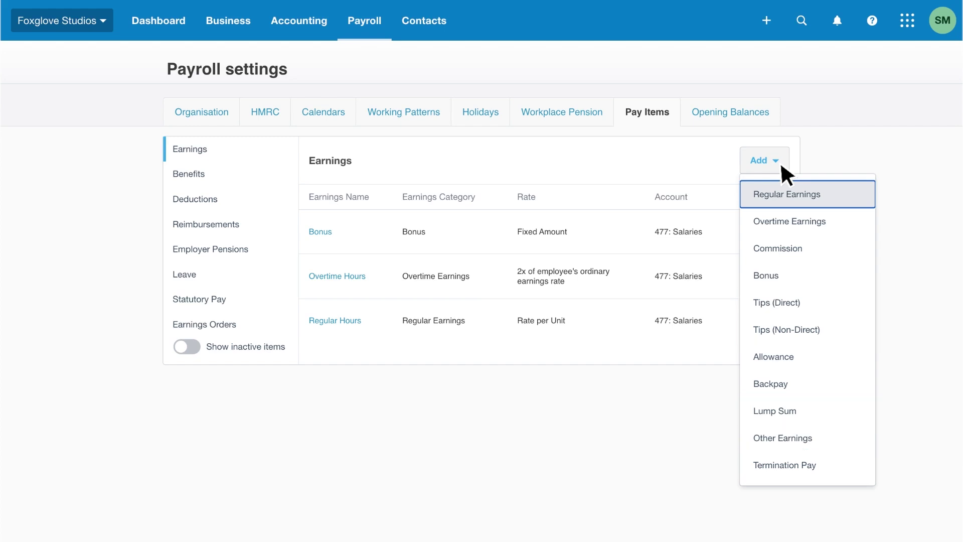
left_click(831, 193)
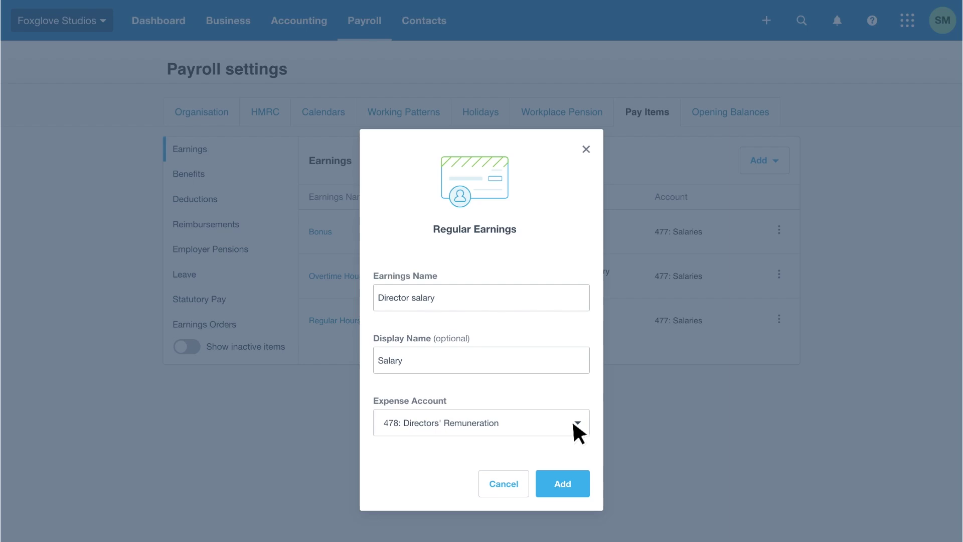
left_click(582, 489)
left_click(790, 156)
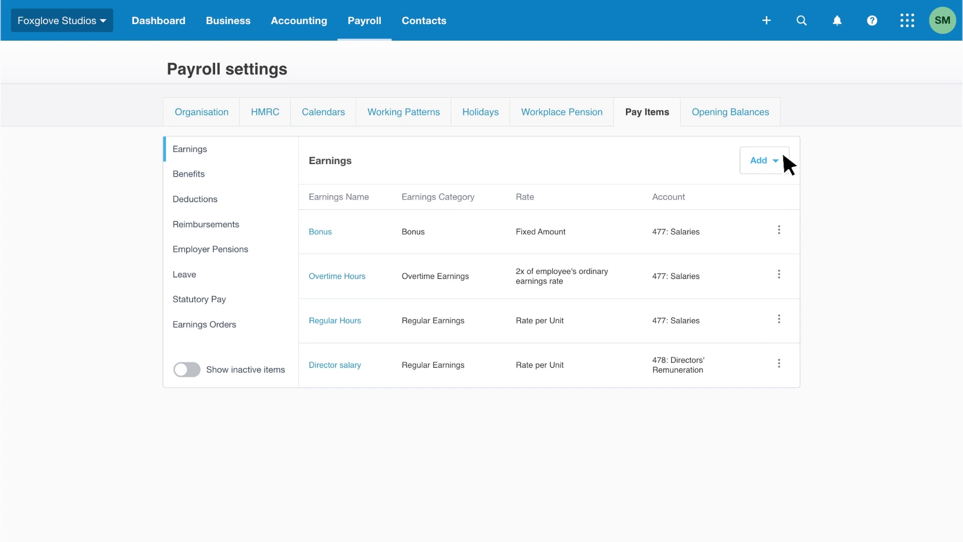
Add a Commission earnings item named 'Commission' posting to 477: Salaries.
left_click(784, 156)
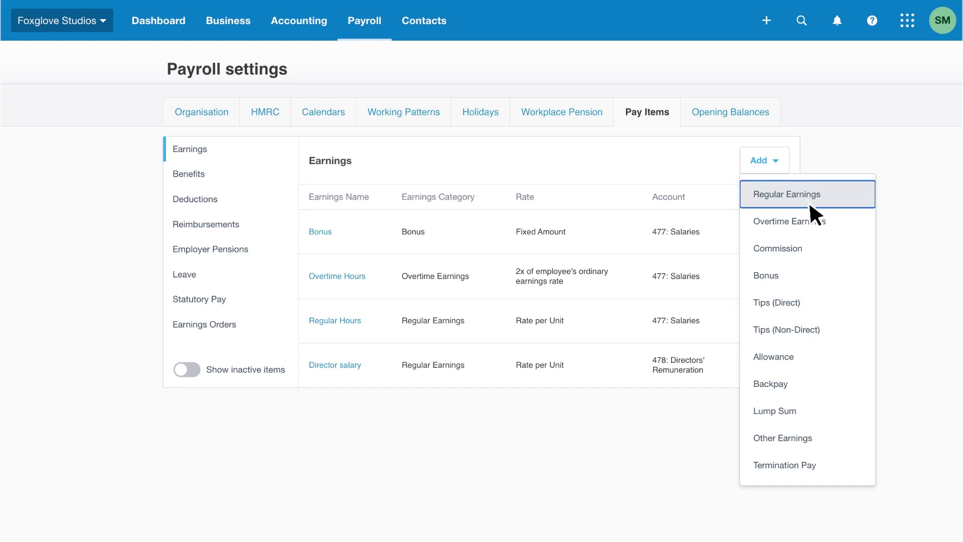
left_click(831, 247)
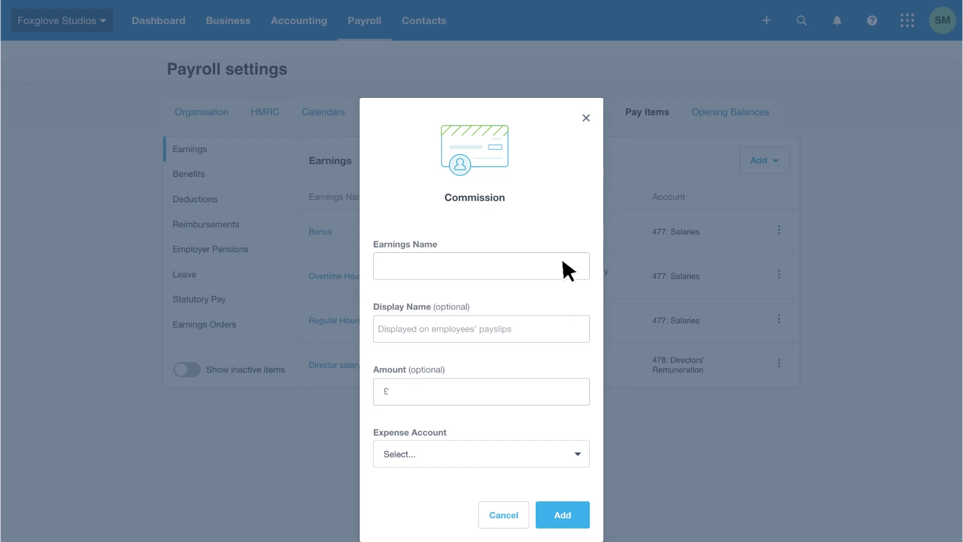
type("Commission")
key("Tab")
key("Tab")
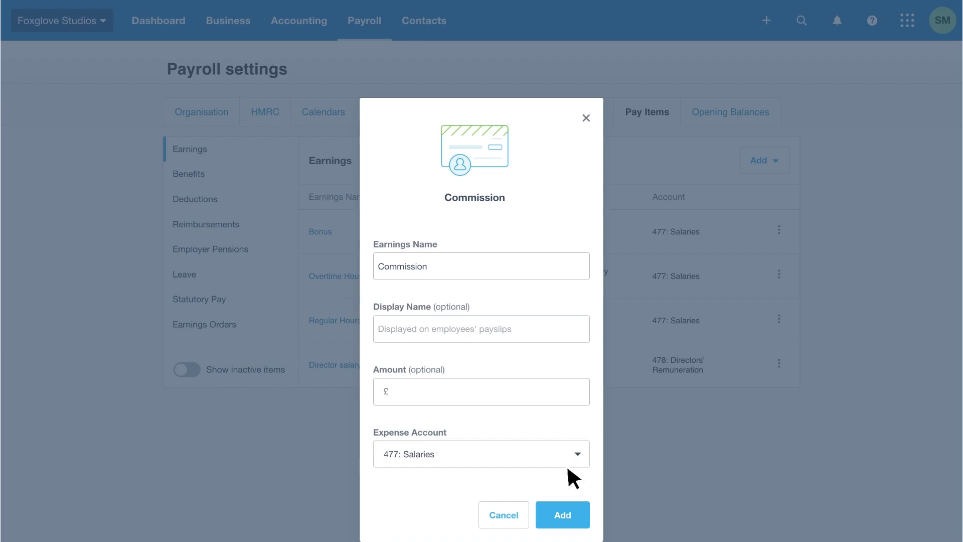
left_click(584, 521)
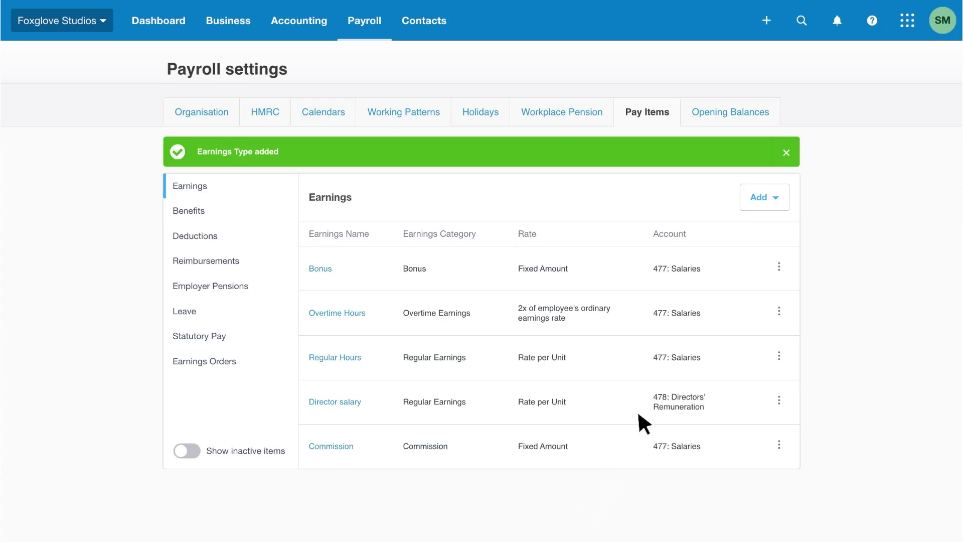
left_click(789, 152)
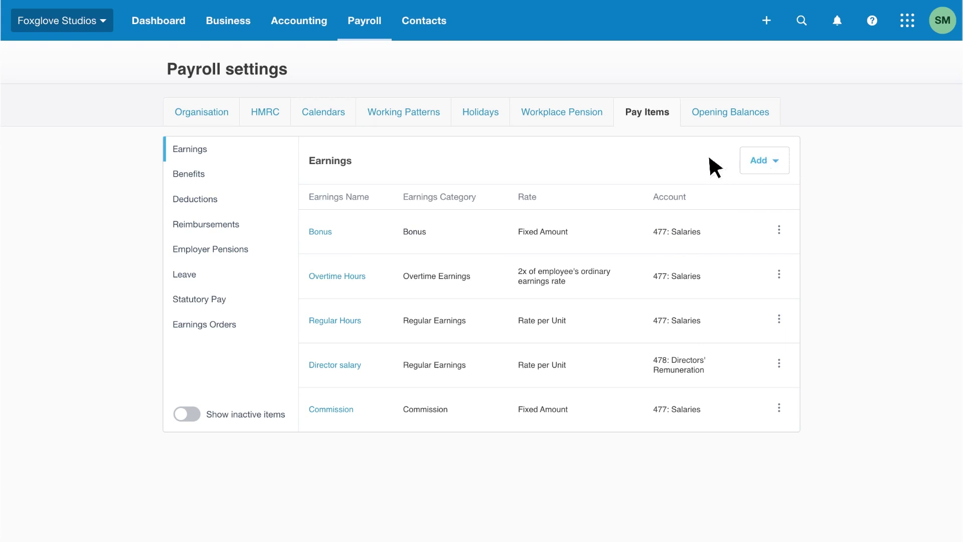
Show the Benefits pay items: BUPA health and Gym membership.
left_click(258, 172)
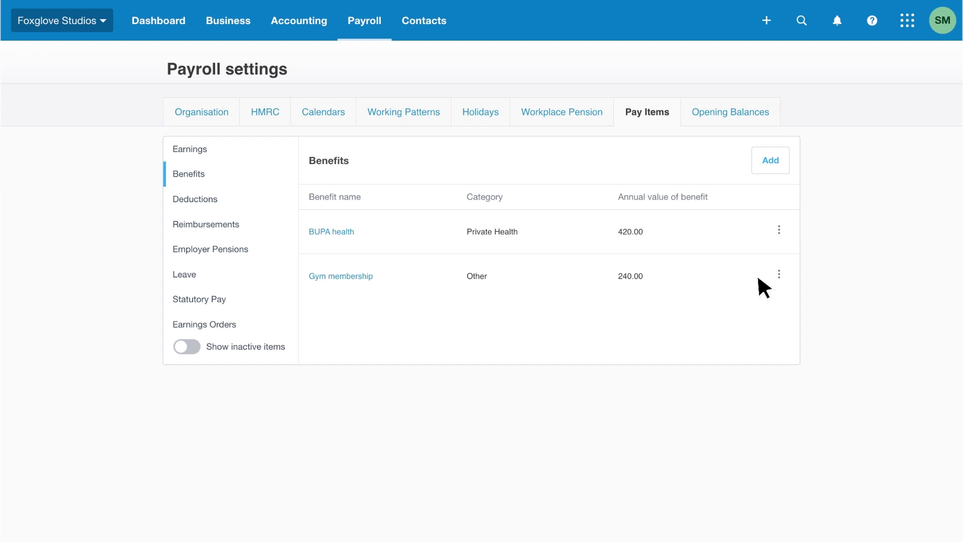
Delete the Gym membership benefit, leaving only BUPA health.
left_click(779, 275)
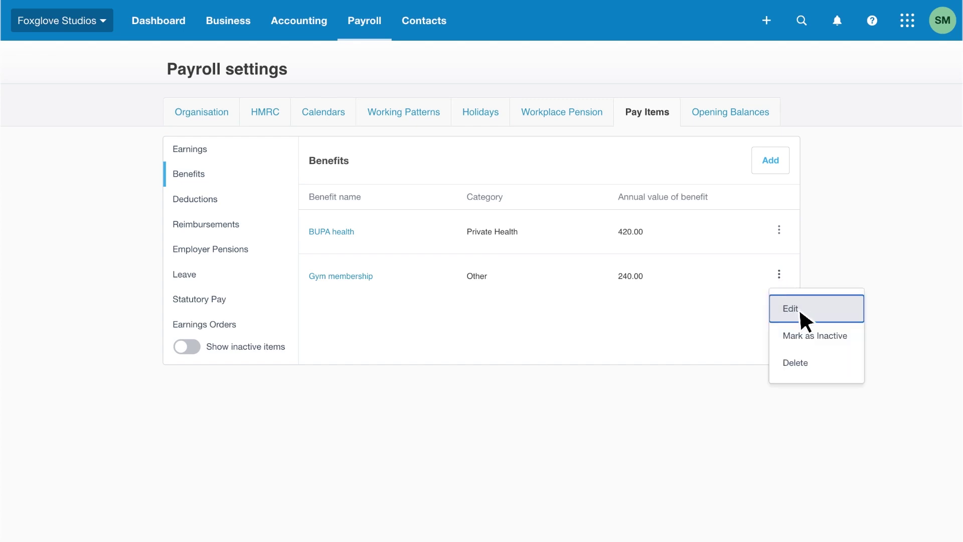
left_click(825, 360)
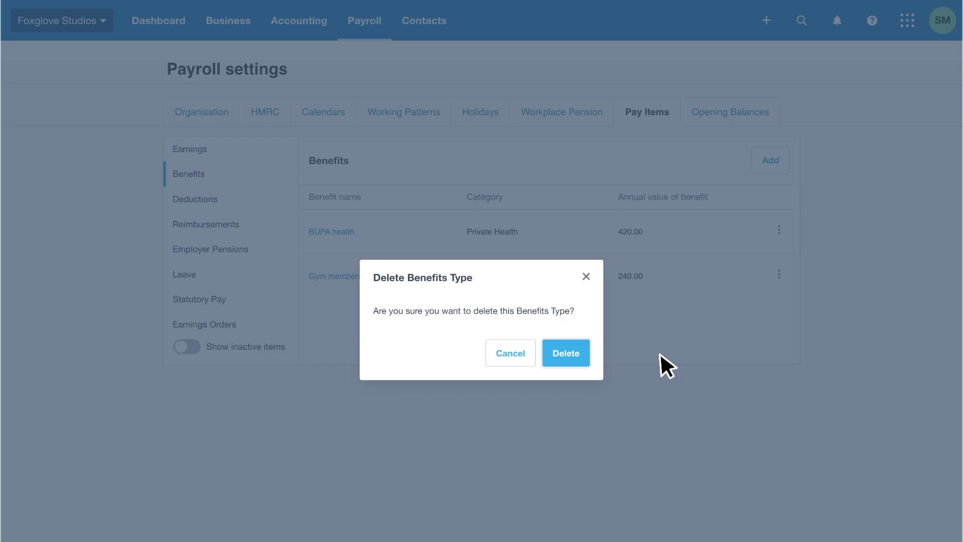
left_click(585, 354)
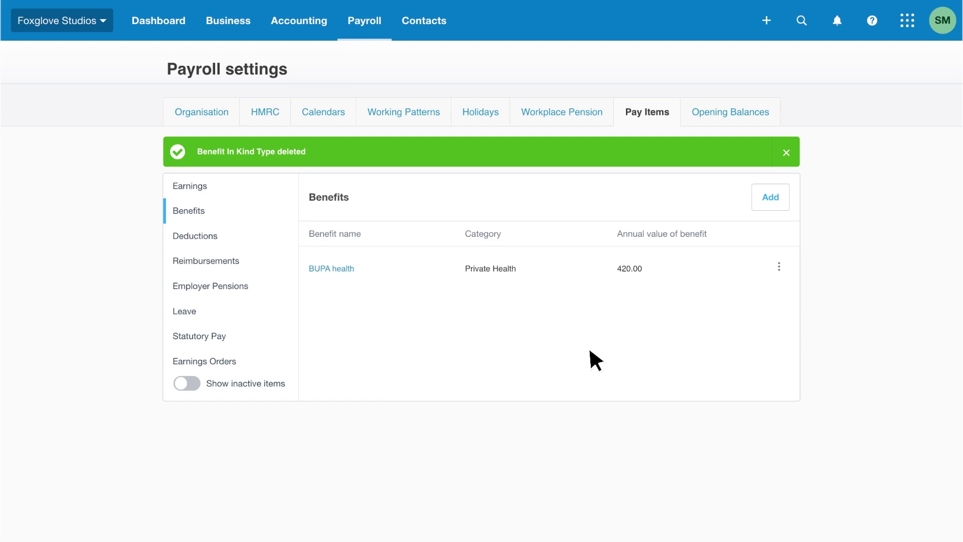
left_click(789, 154)
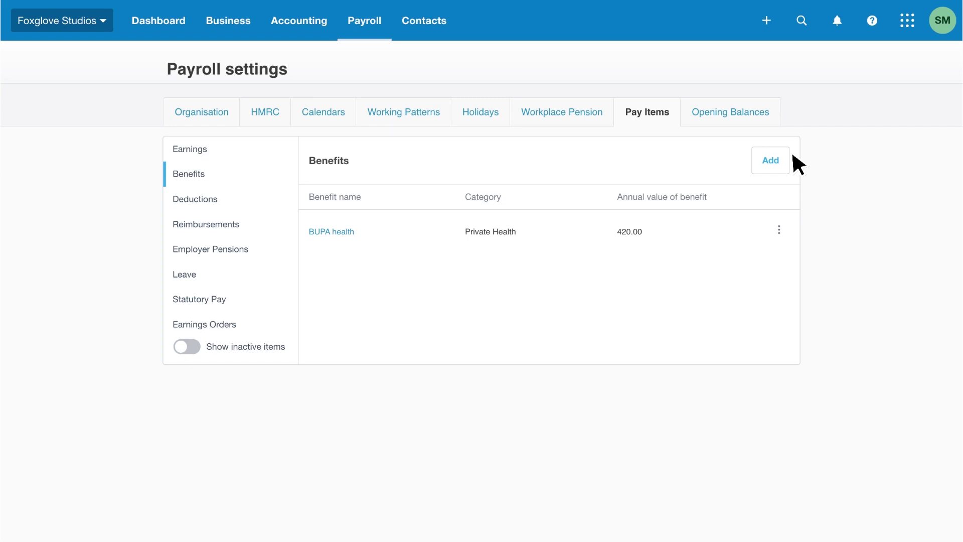
Enter a Vauxhall Corsa company car benefit: registered 01 Mar 2015, CO2 120 g/km, list price £25,000.
left_click(784, 160)
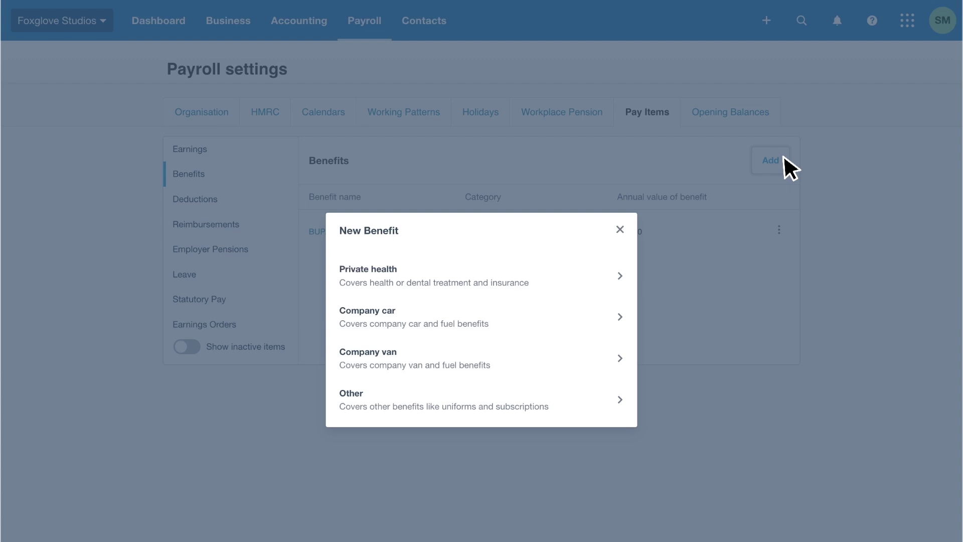
left_click(591, 303)
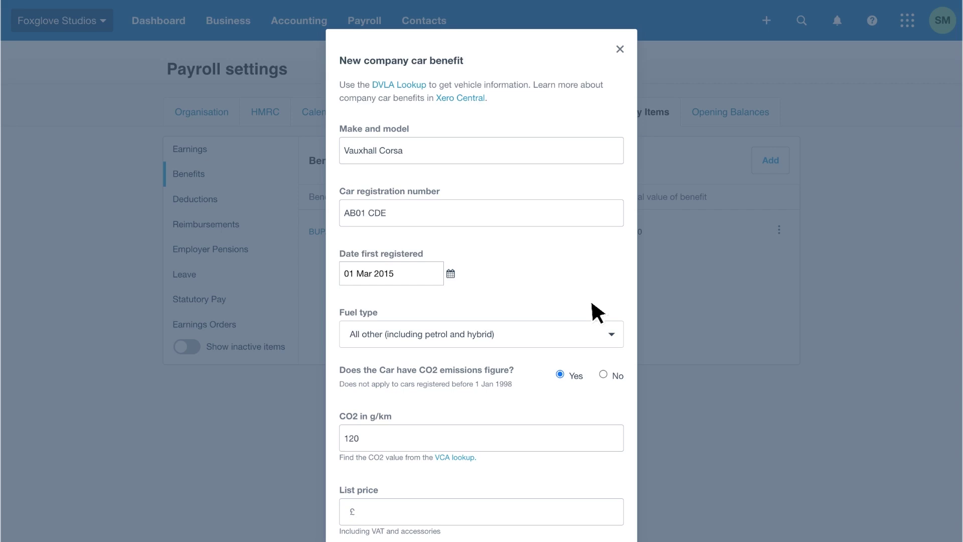
scroll(591, 303, "down", 3)
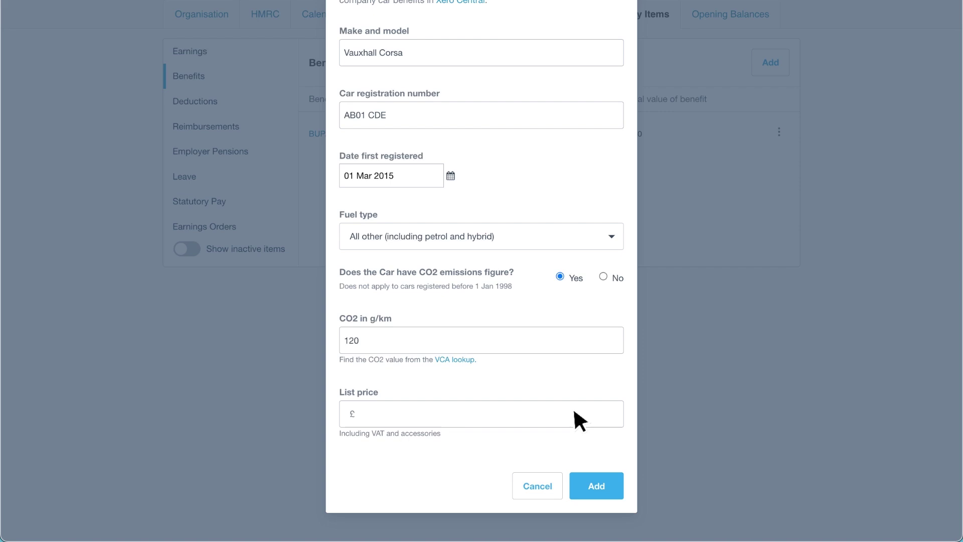
type("25,000")
Save the Vauxhall Corsa company car benefit to the Benefits list.
left_click(613, 479)
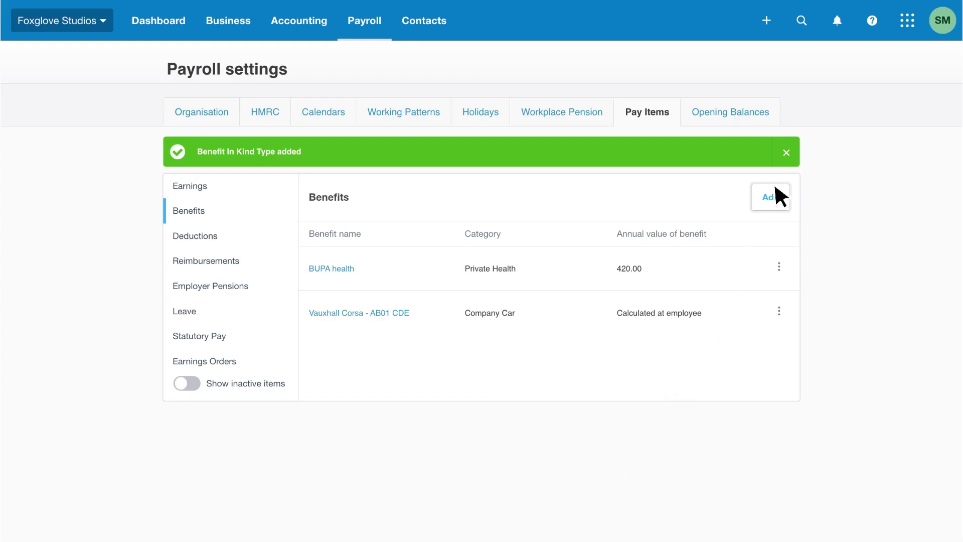
left_click(791, 154)
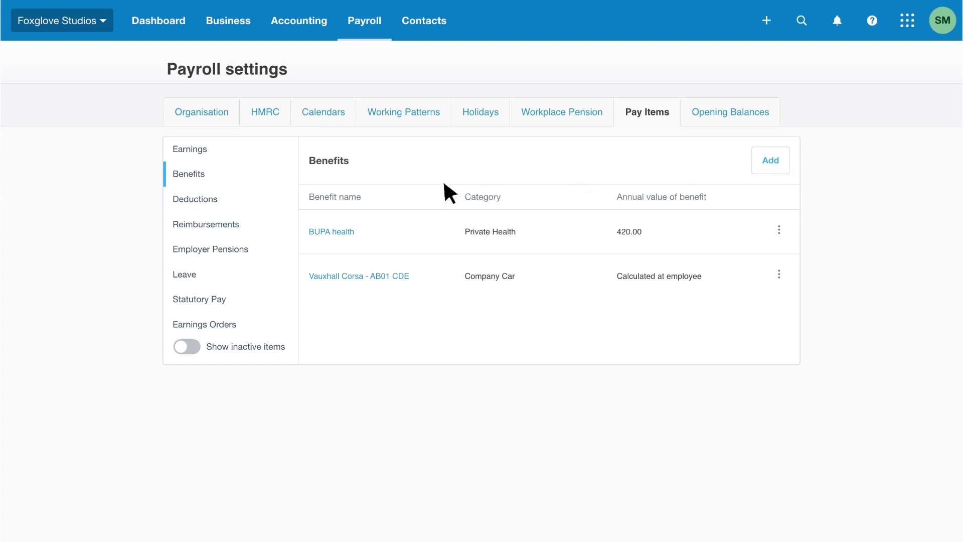
Review the Deductions list and the Royal London (NPA) pension deduction without changing it.
left_click(277, 198)
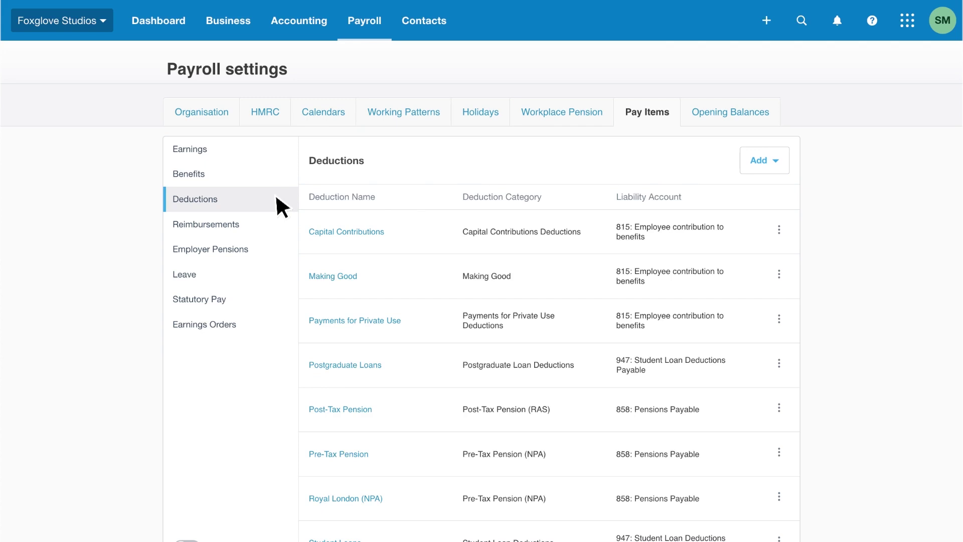
scroll(276, 198, "down", 1)
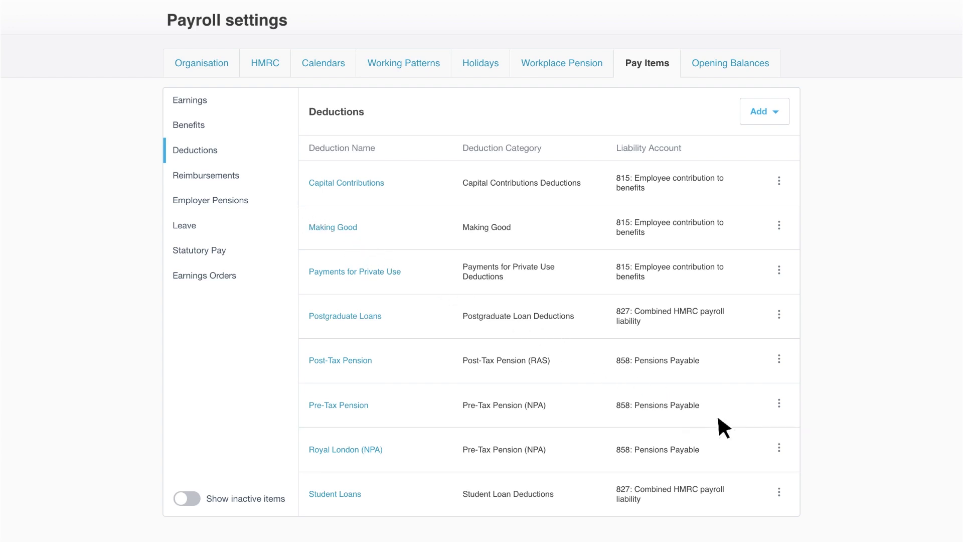
left_click(779, 444)
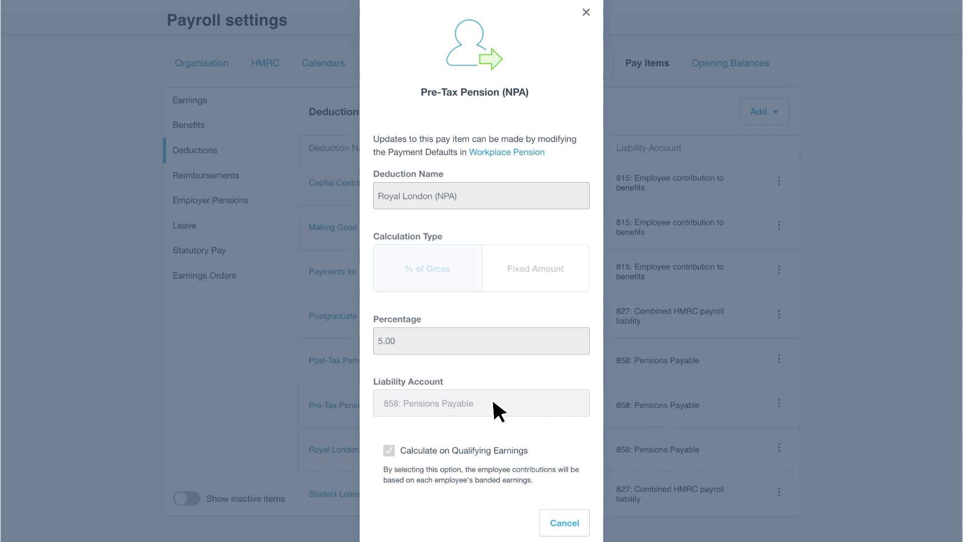
left_click(583, 520)
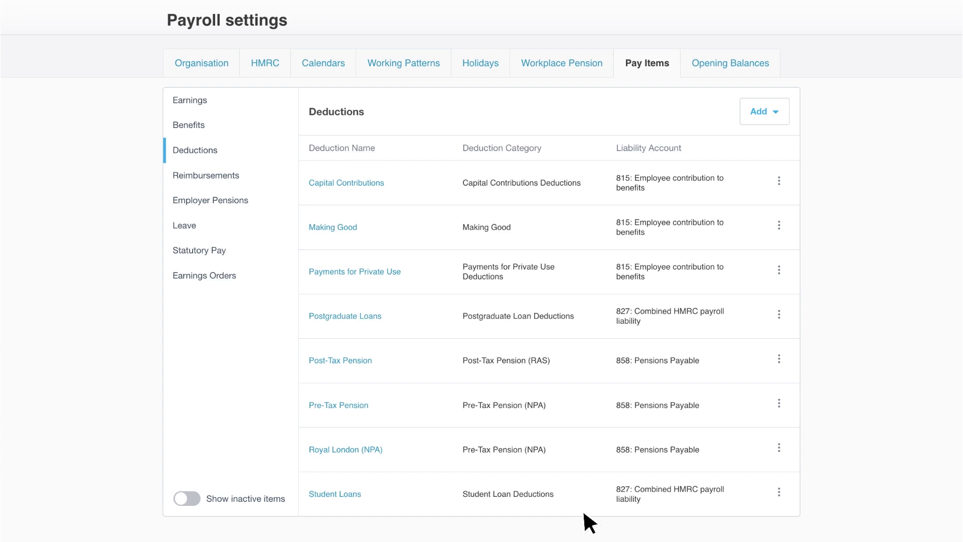
scroll(589, 522, "up", 1)
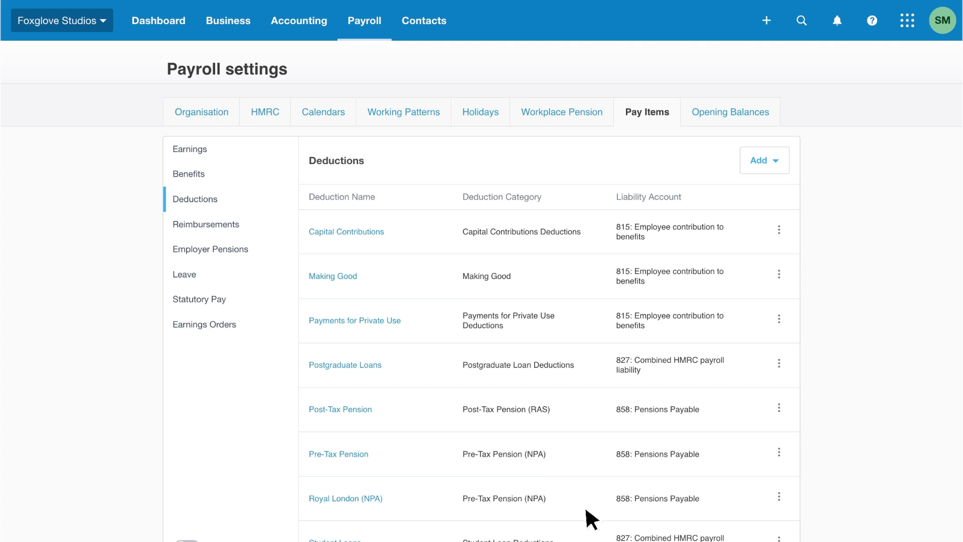
Add a 'Child care vouchers' deduction: fixed £243, account 828, reducing pensionable earnings.
left_click(783, 163)
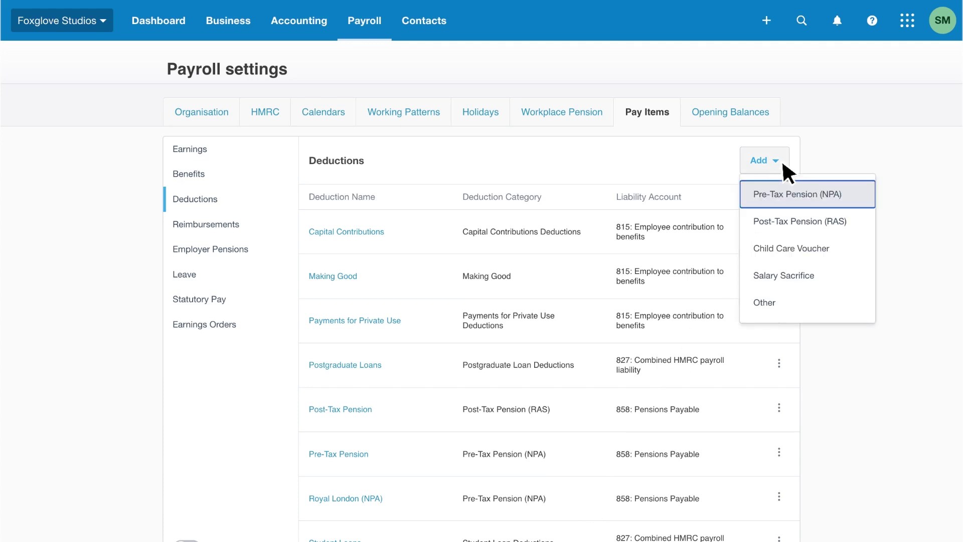
left_click(836, 246)
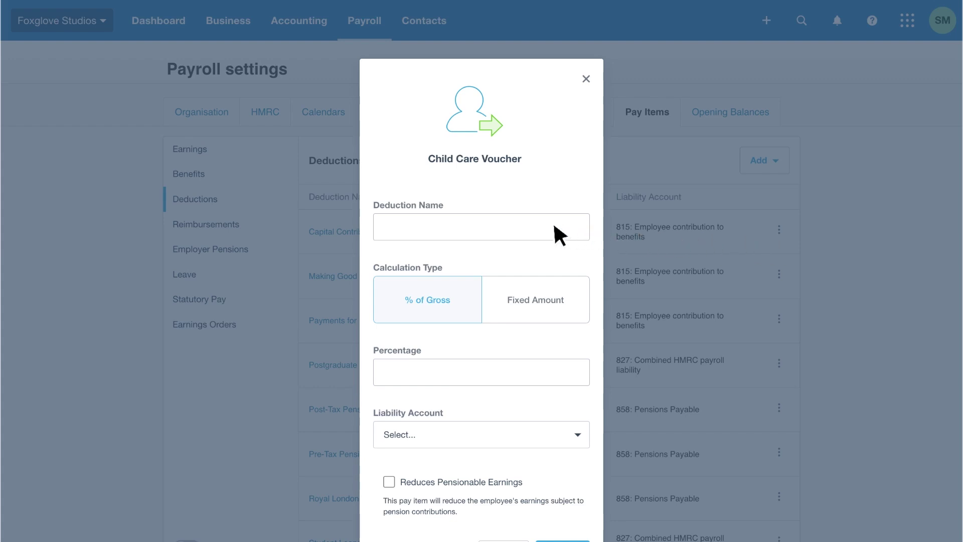
type("Child care vouchers")
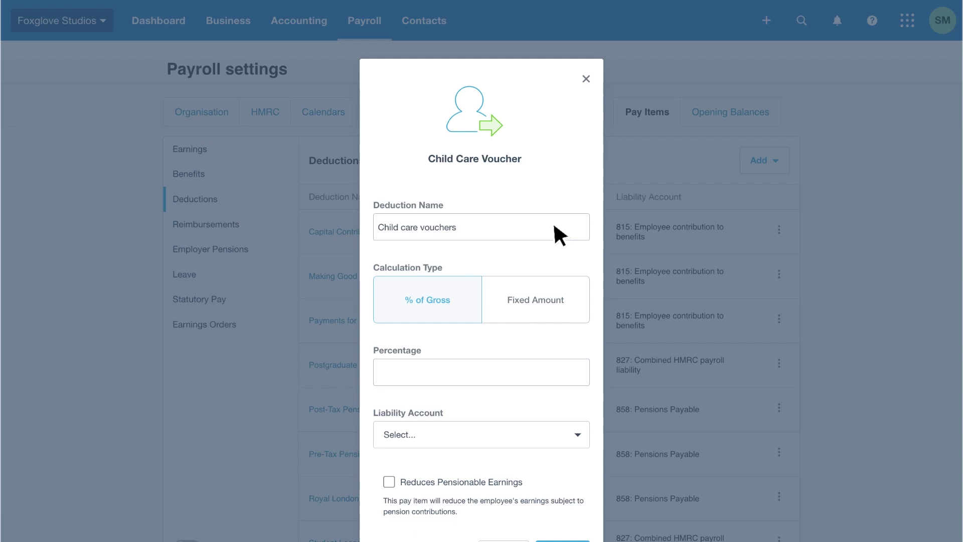
left_click(568, 292)
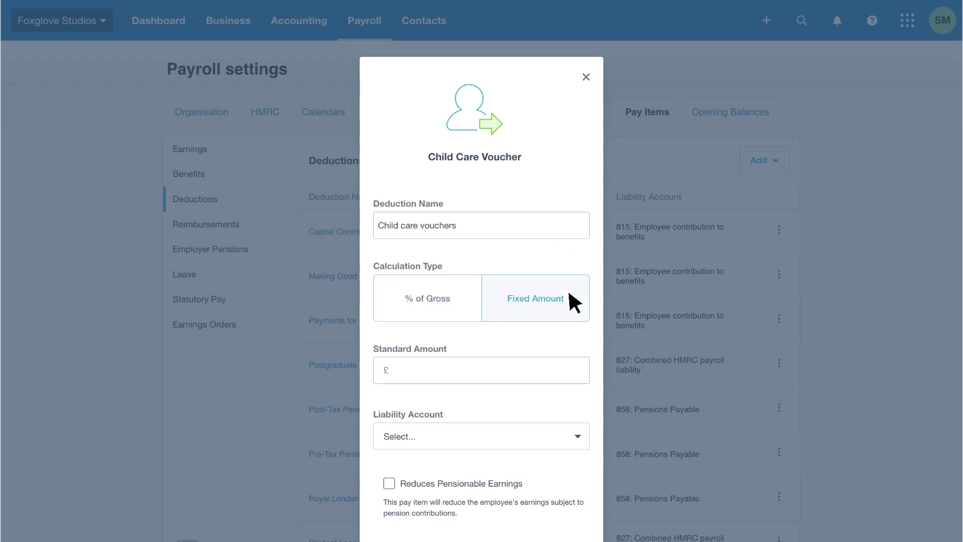
left_click(563, 366)
type("243")
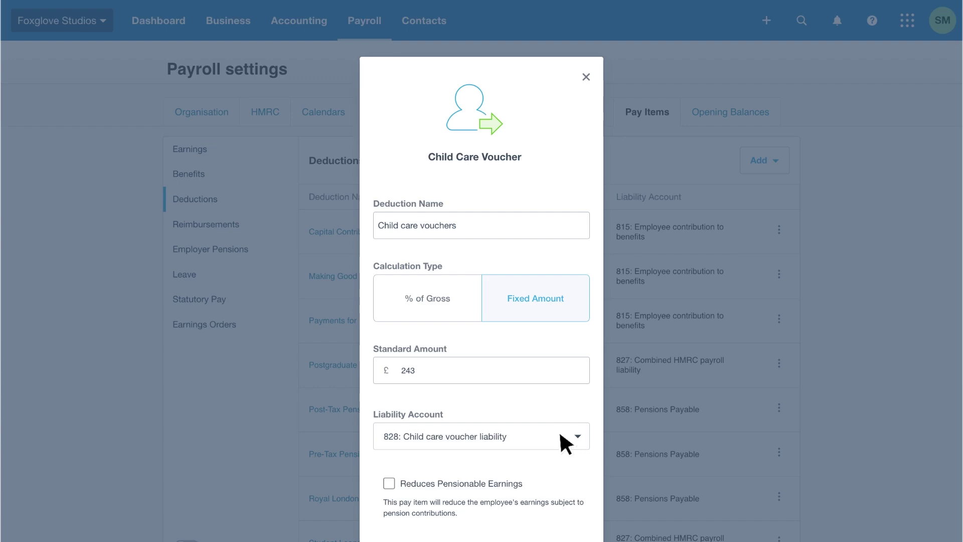
scroll(560, 435, "down", 2)
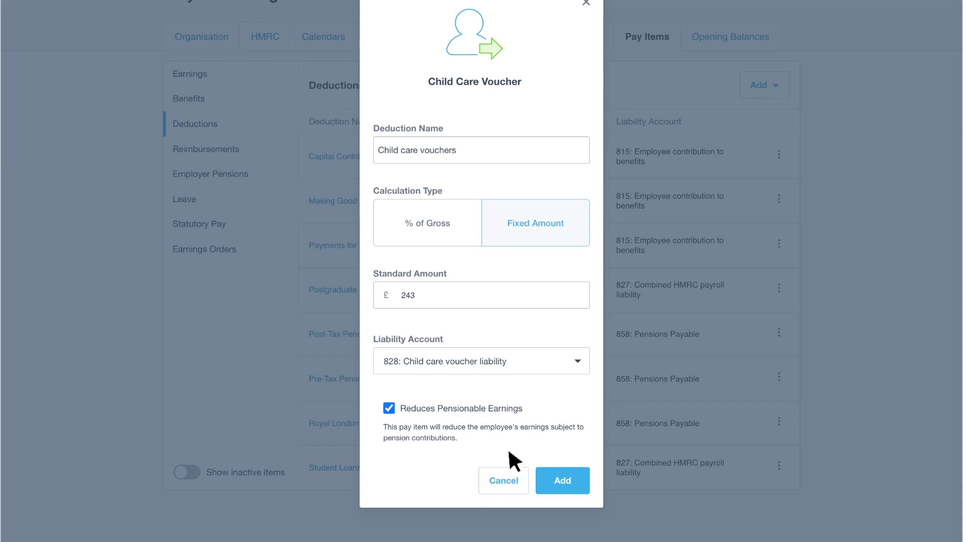
left_click(585, 485)
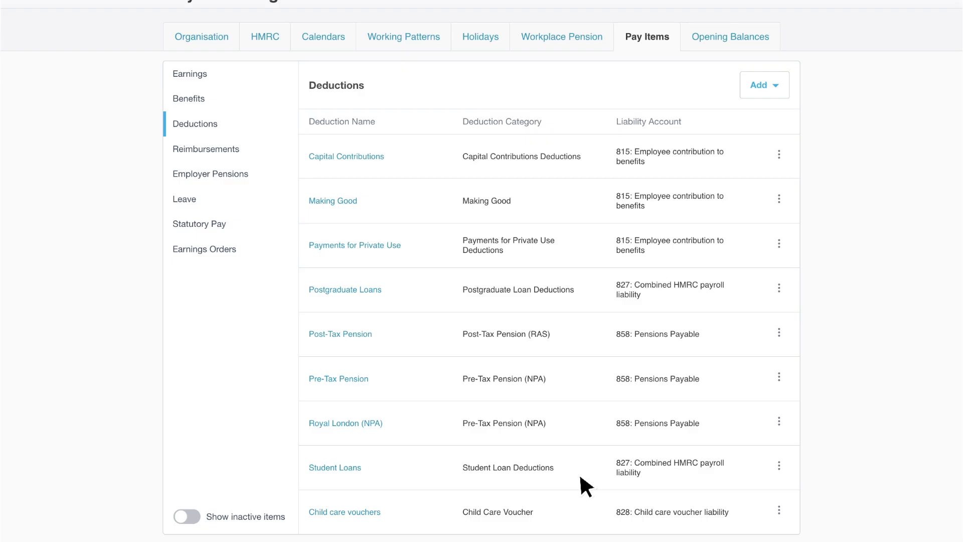
scroll(580, 477, "up", 3)
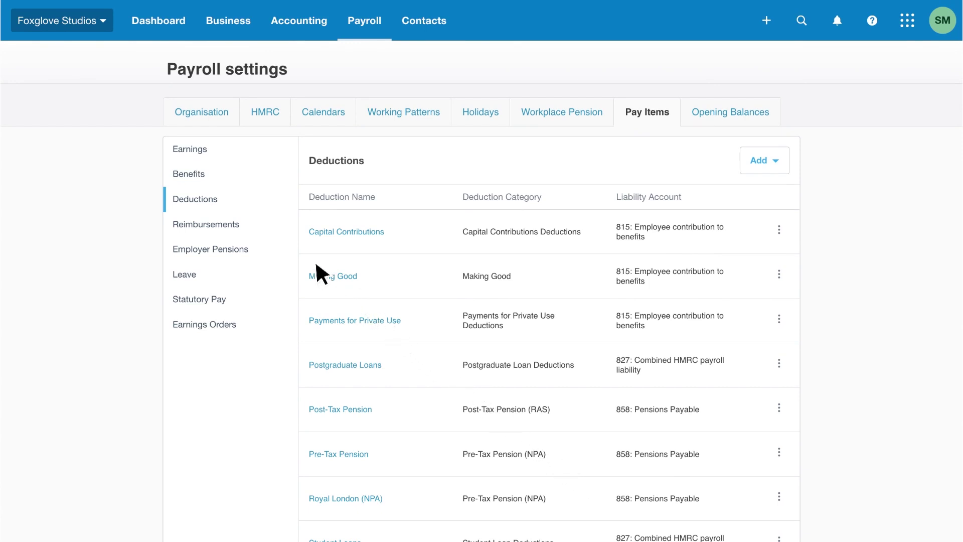
Create a 'Work from home internet costs' reimbursement posting to 489: Telephone & Internet.
left_click(267, 226)
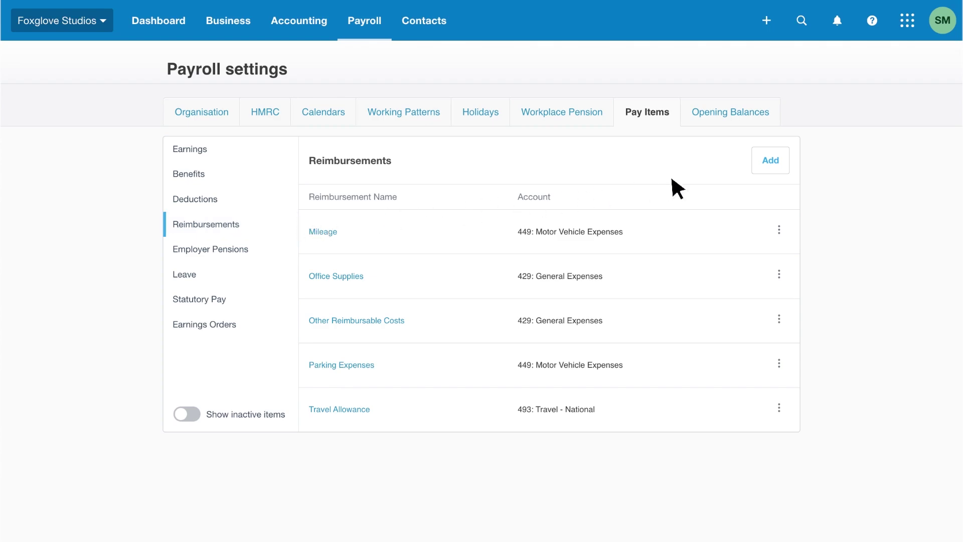
left_click(772, 163)
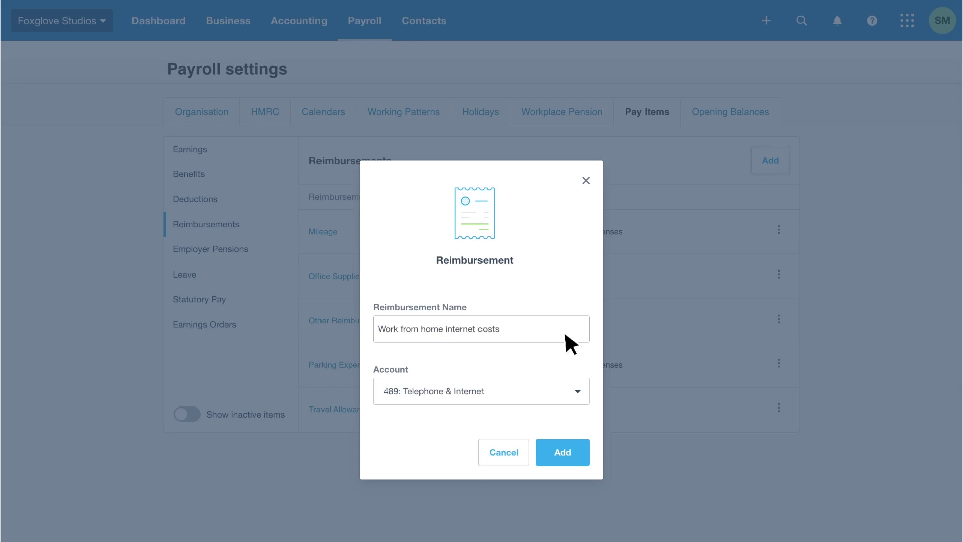
left_click(576, 457)
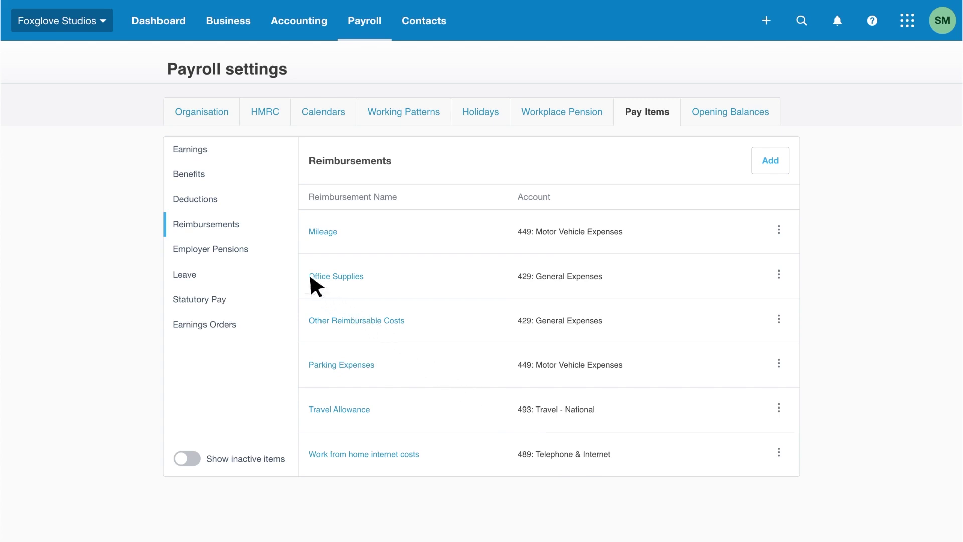
Show the Employer Pensions list with Pension and Royal London schemes.
left_click(272, 249)
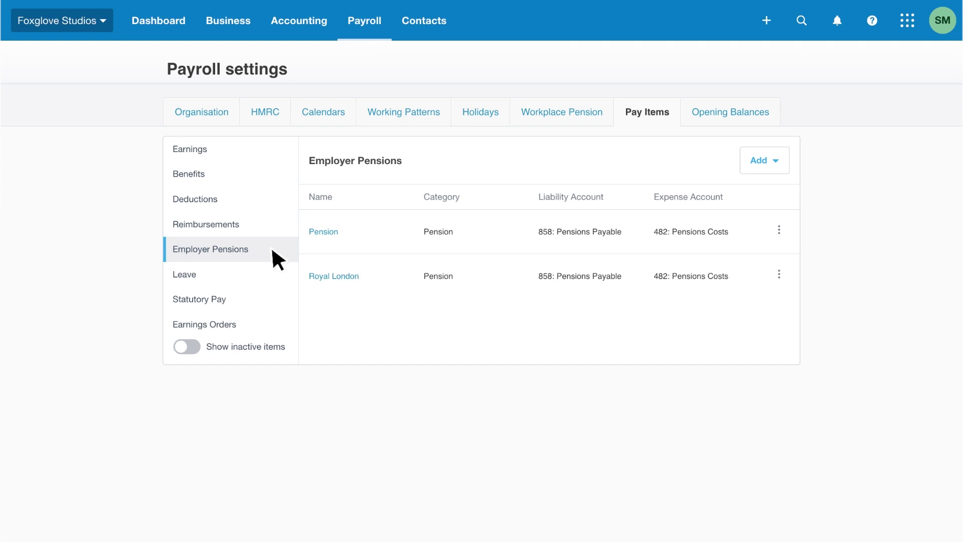
Show the Leave list, which holds only the Holiday leave type.
left_click(272, 274)
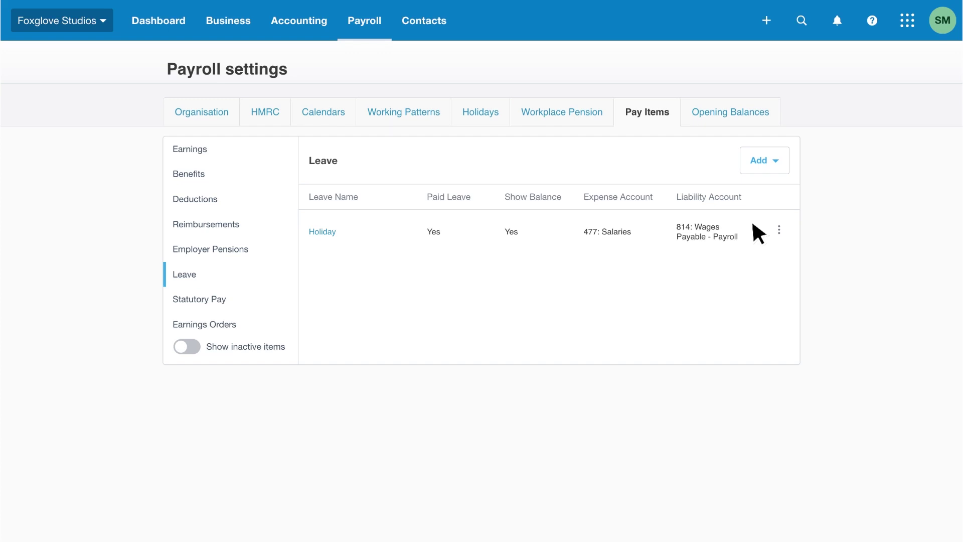
Create paid leave 'Paid study leave' on accounts 814 and 477 with balance shown.
left_click(745, 167)
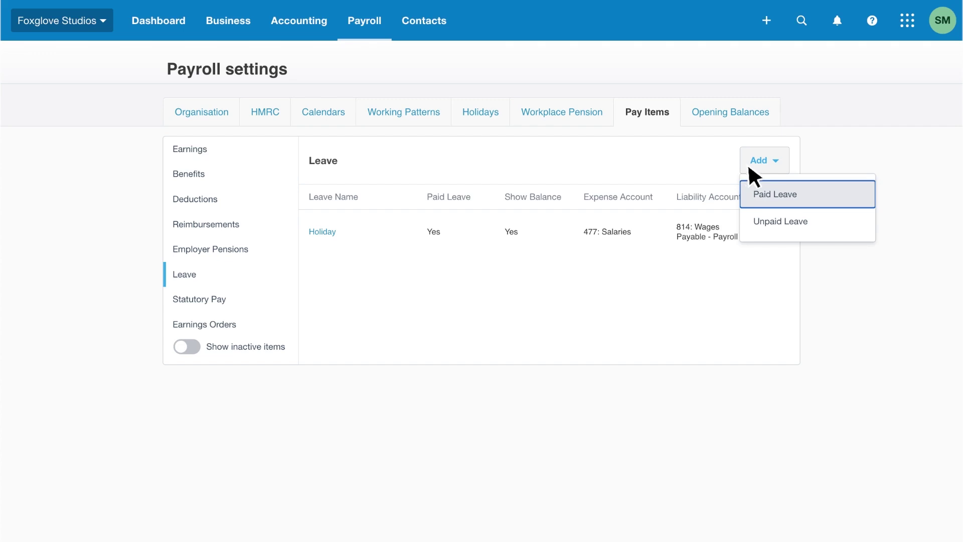
left_click(814, 191)
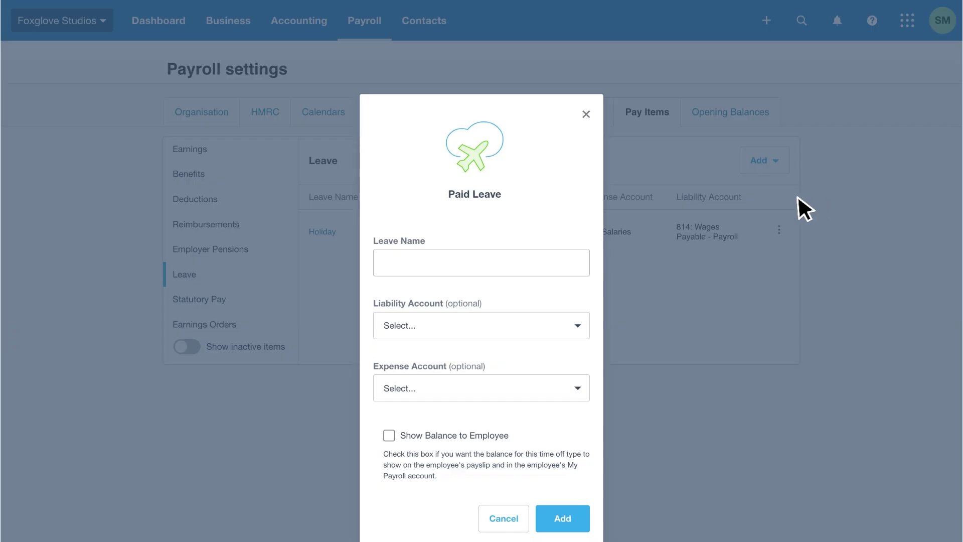
left_click(546, 261)
type("Paid study leave")
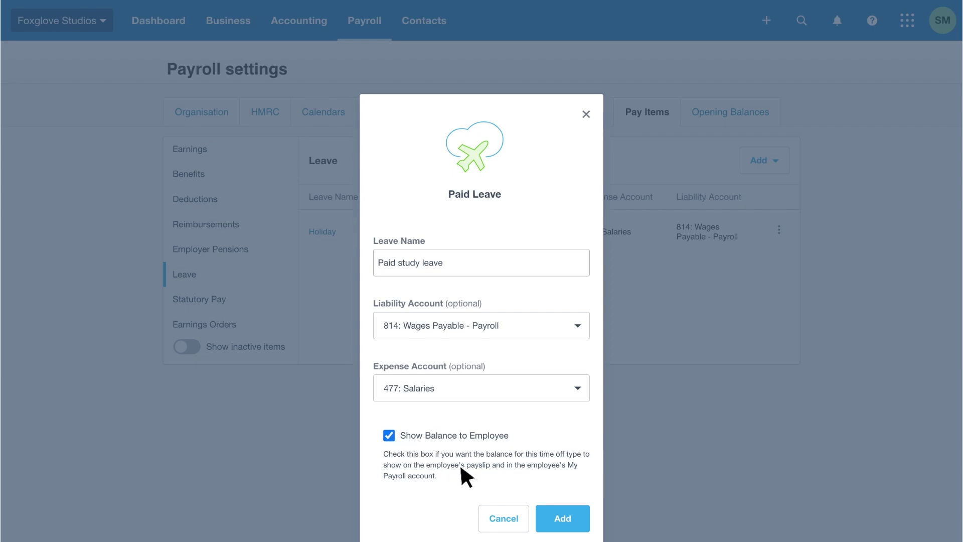
left_click(580, 519)
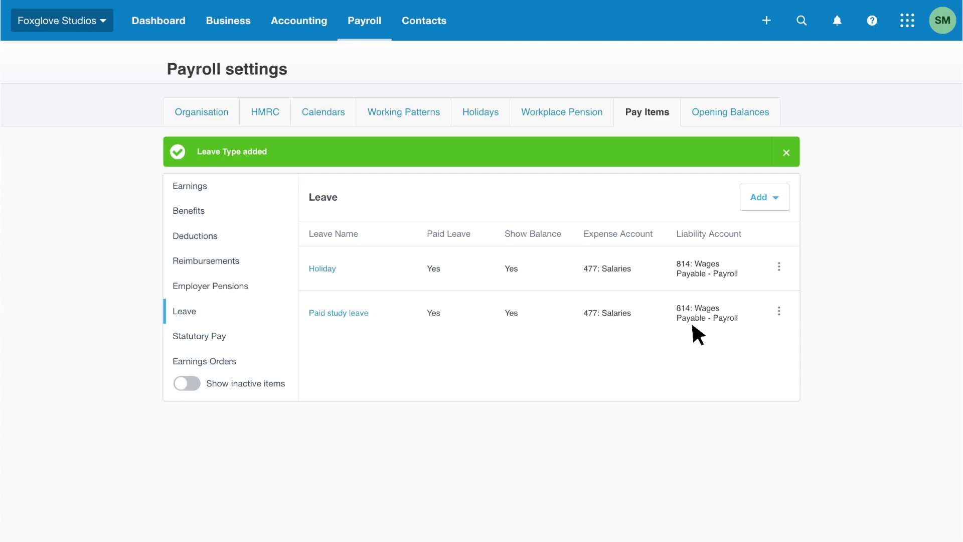
left_click(785, 152)
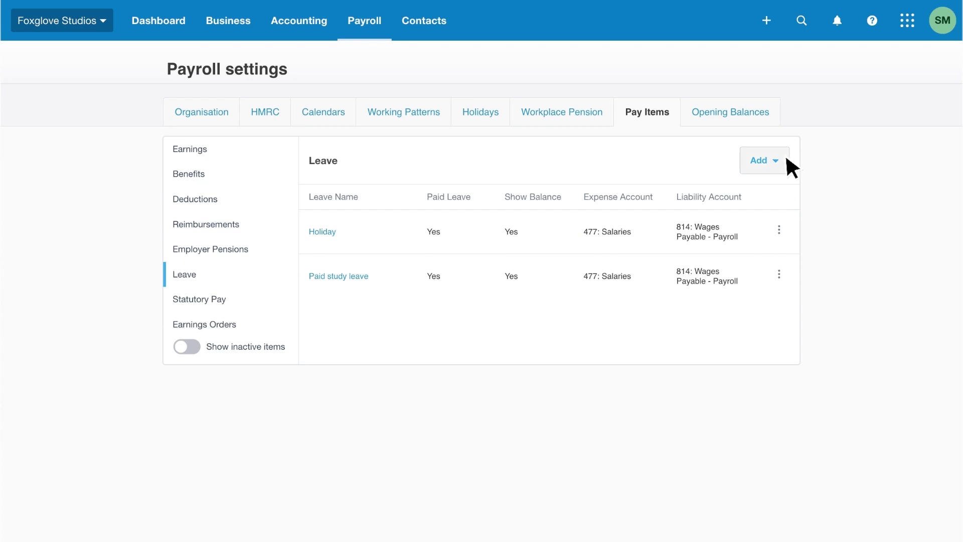
Create an unpaid leave type named 'Unpaid study leave' without showing its balance.
left_click(783, 161)
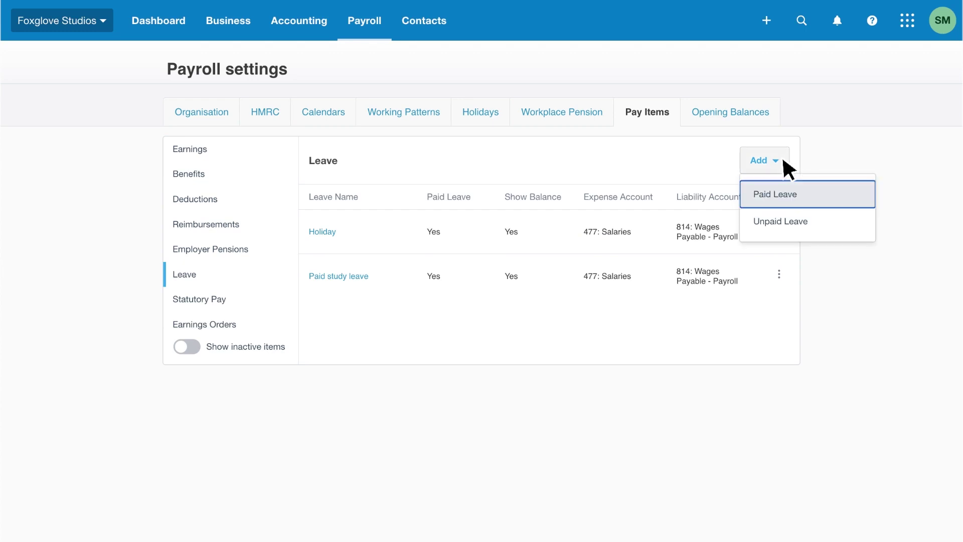
left_click(827, 215)
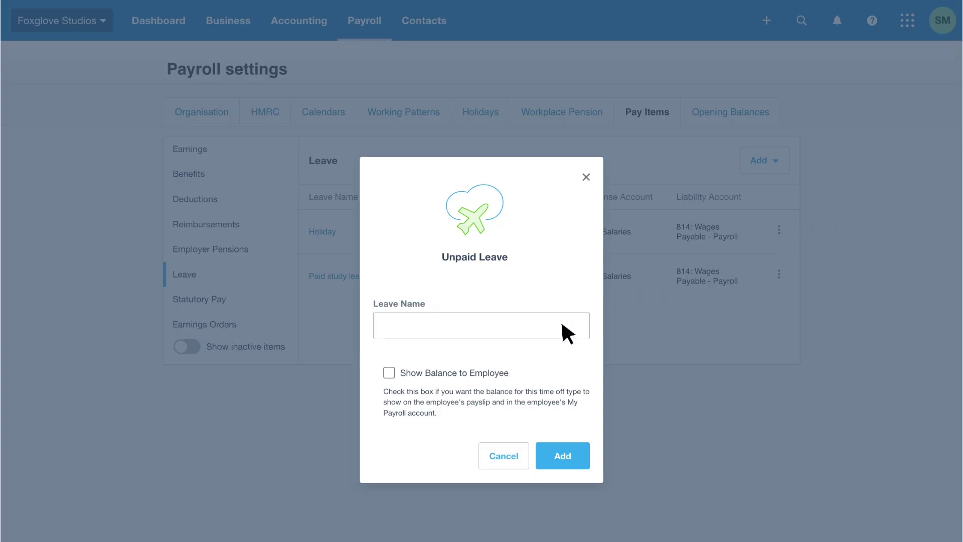
type("Unpaid study leave")
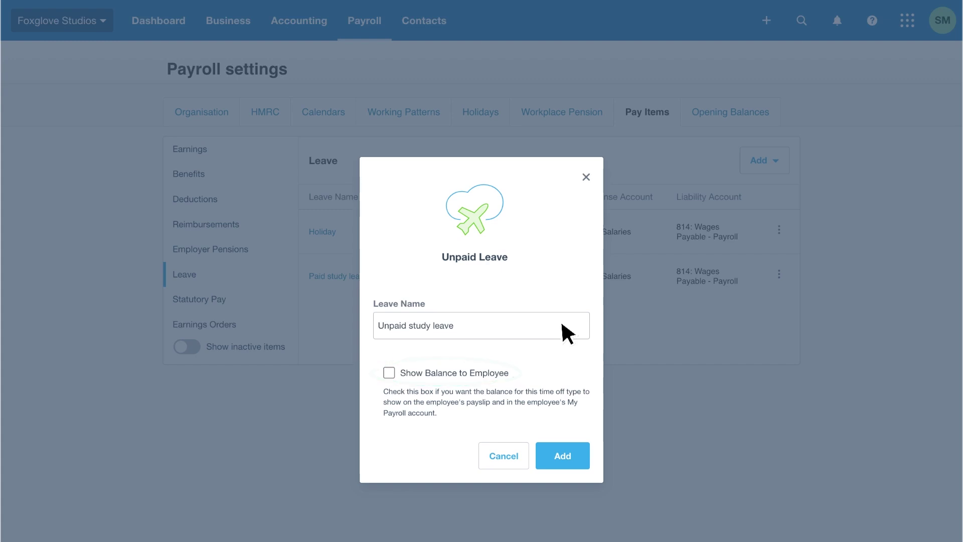
left_click(579, 456)
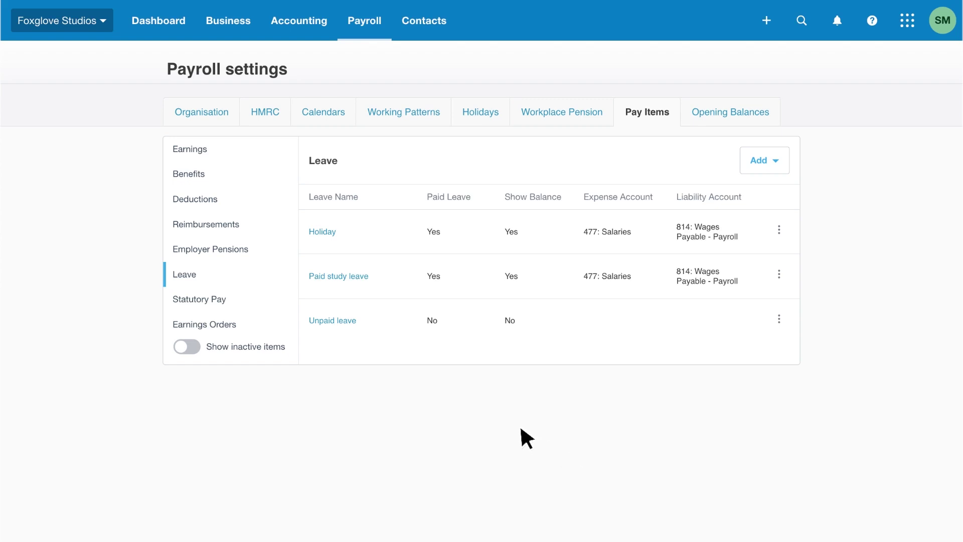
Review the Statutory Pay list, Statutory Adoption Pay through Statutory Sick Pay, all on 477: Salaries.
left_click(256, 293)
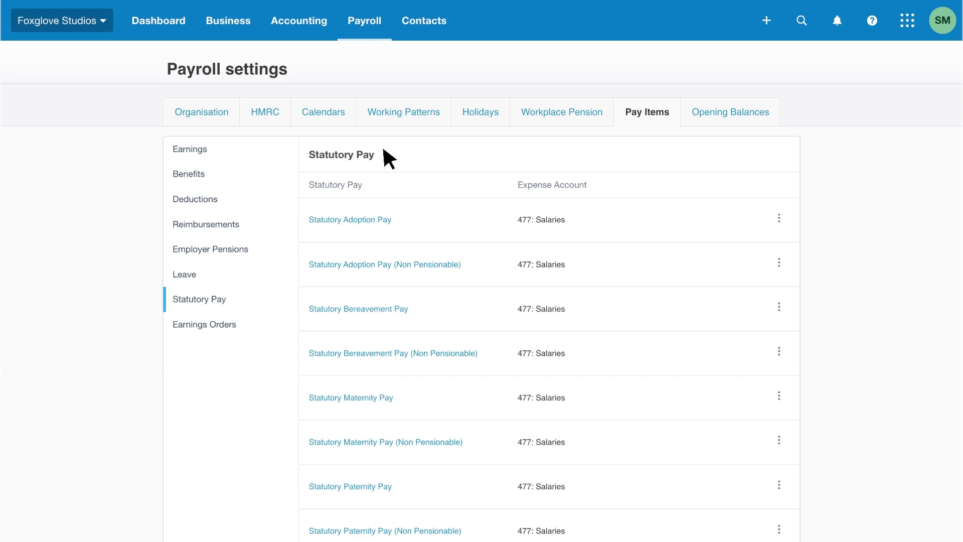
scroll(389, 160, "down", 2)
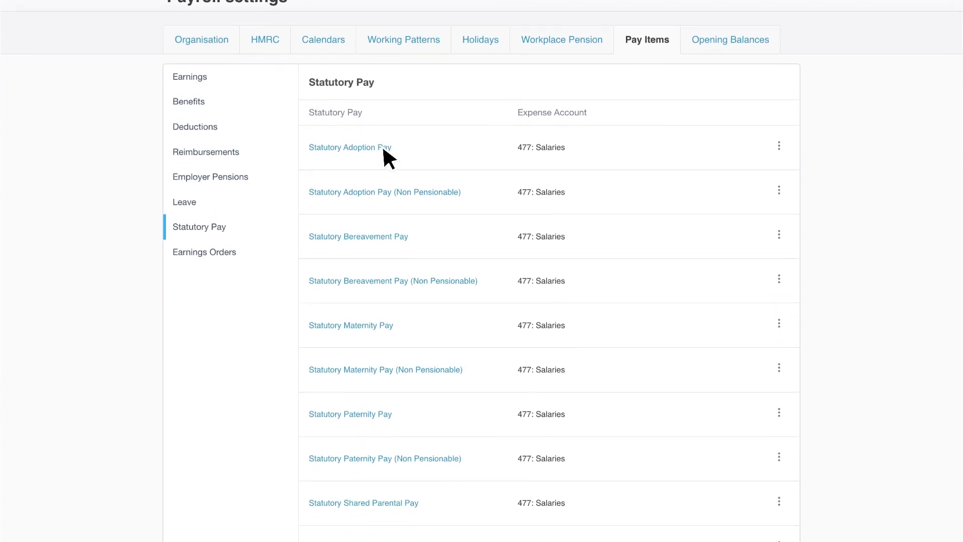
scroll(388, 160, "down", 3)
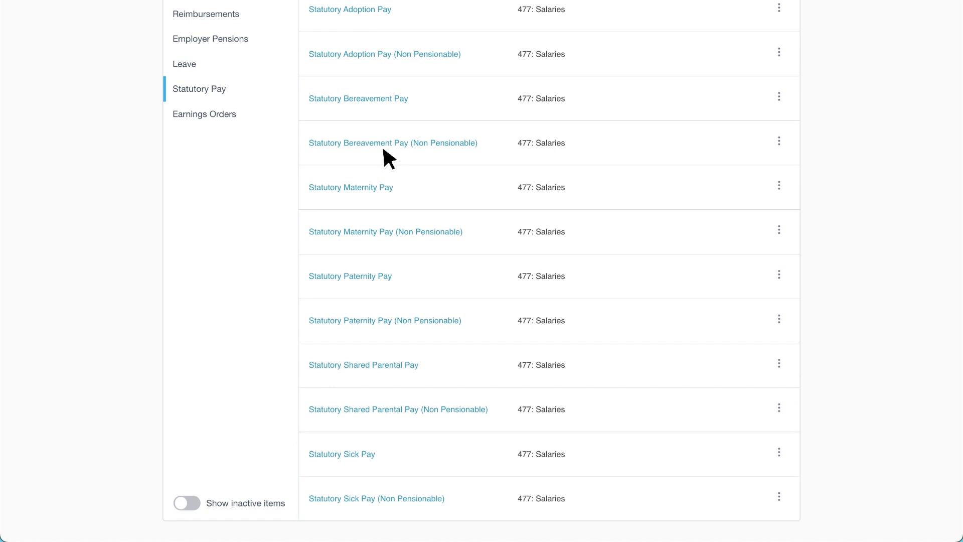
scroll(389, 158, "up", 3)
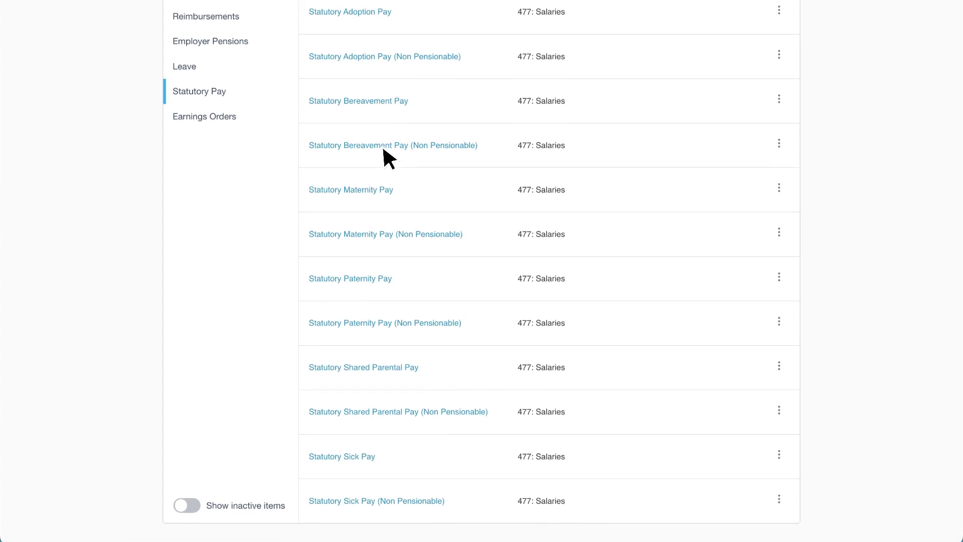
scroll(388, 158, "up", 5)
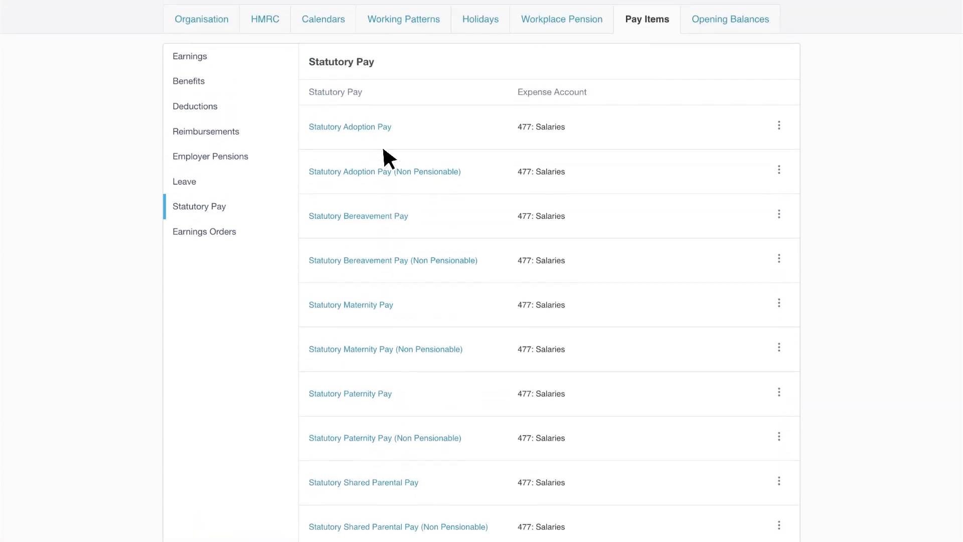
scroll(389, 158, "up", 1)
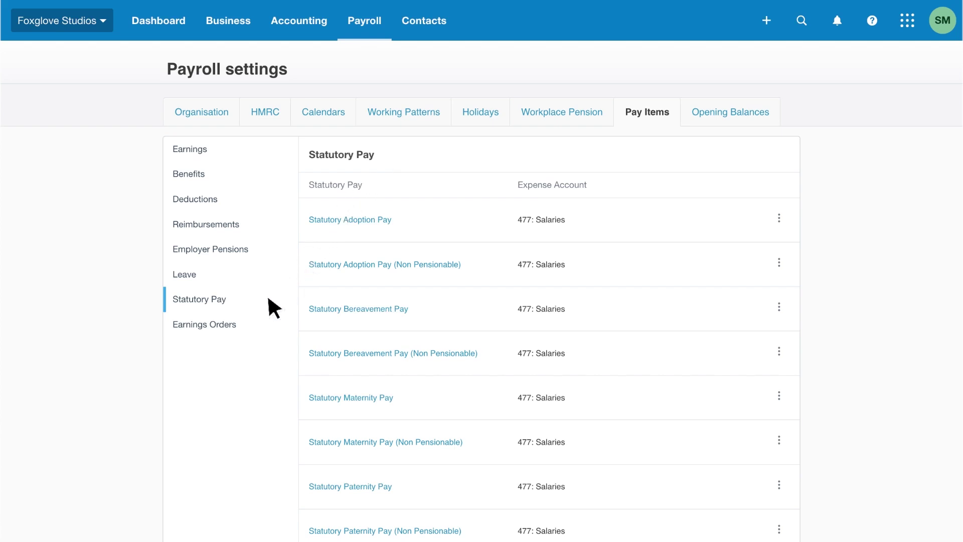
View the Earnings Orders list and check available order types without adding one.
left_click(255, 331)
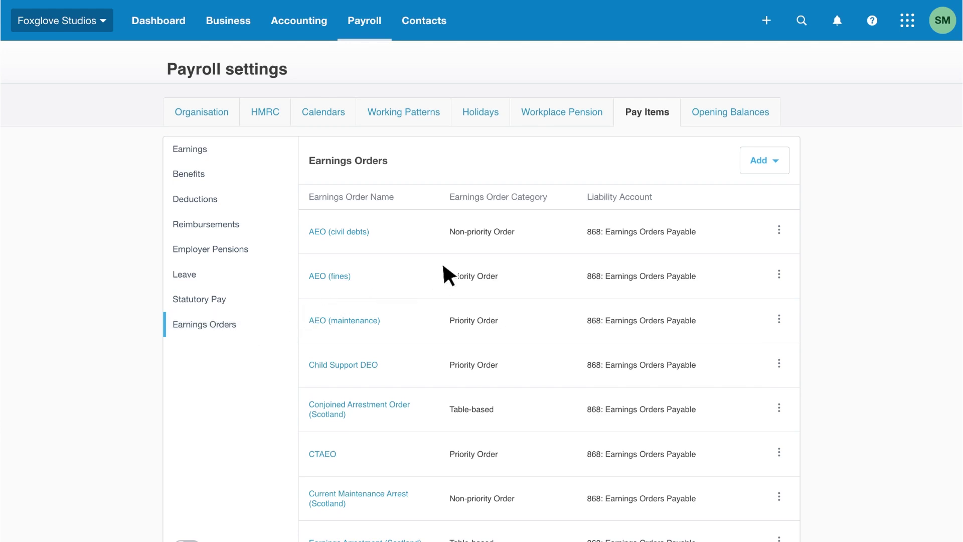
left_click(781, 167)
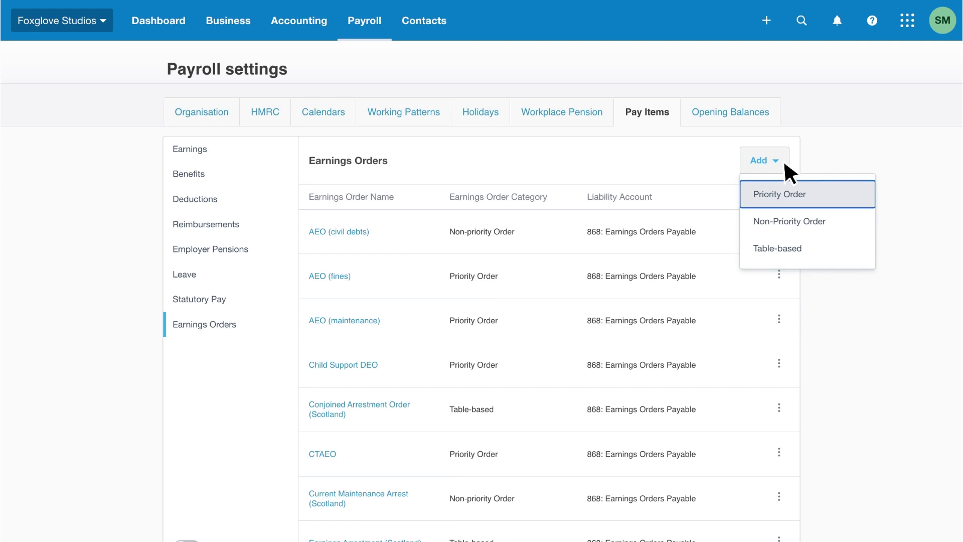
left_click(806, 142)
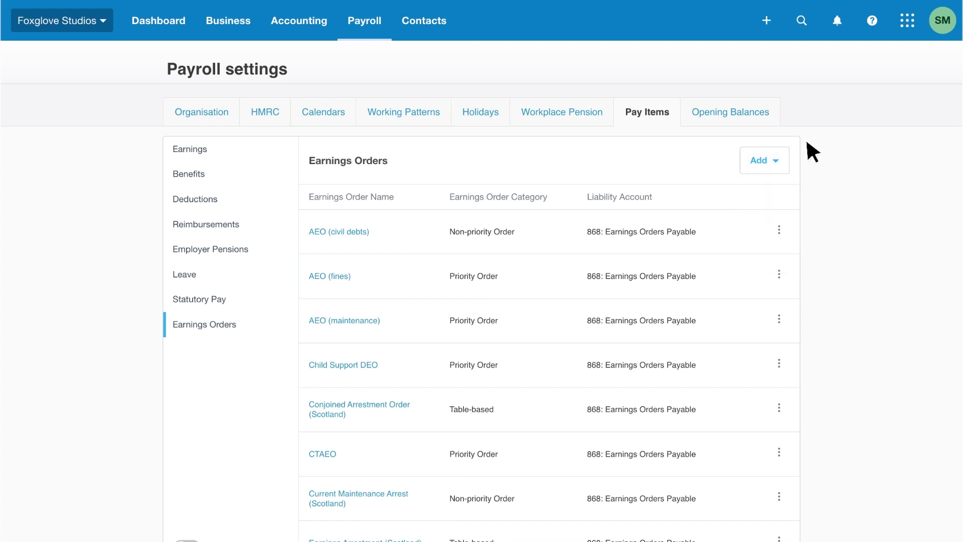